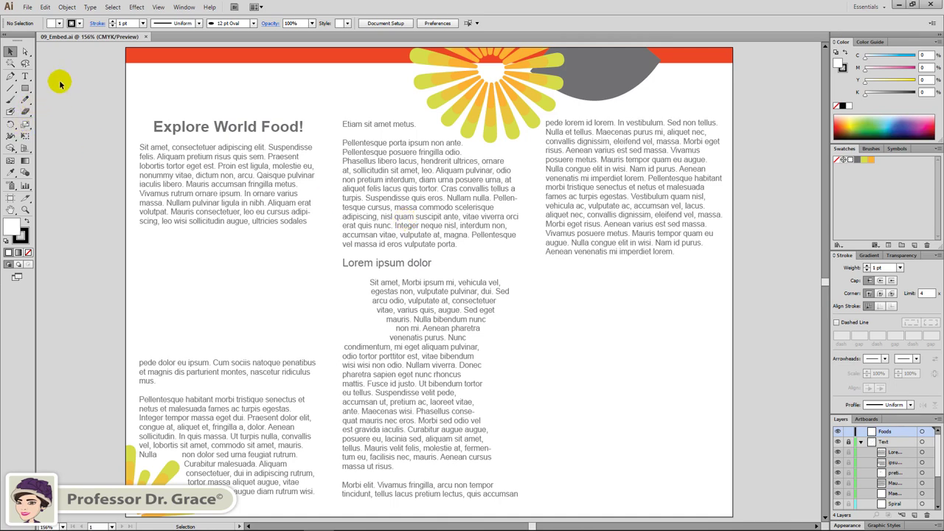
Step: Place 09_Flower into the brochure as a linked image
left_click(28, 8)
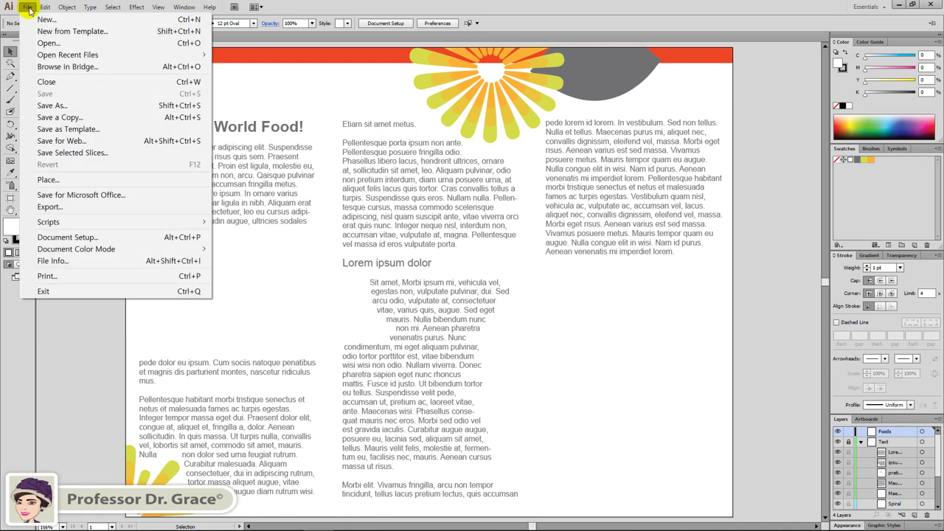
left_click(79, 181)
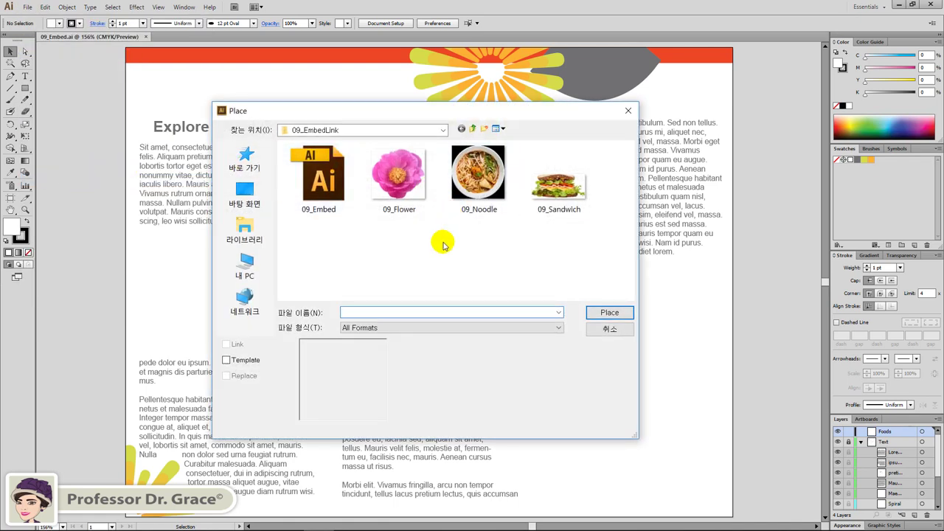
left_click(399, 177)
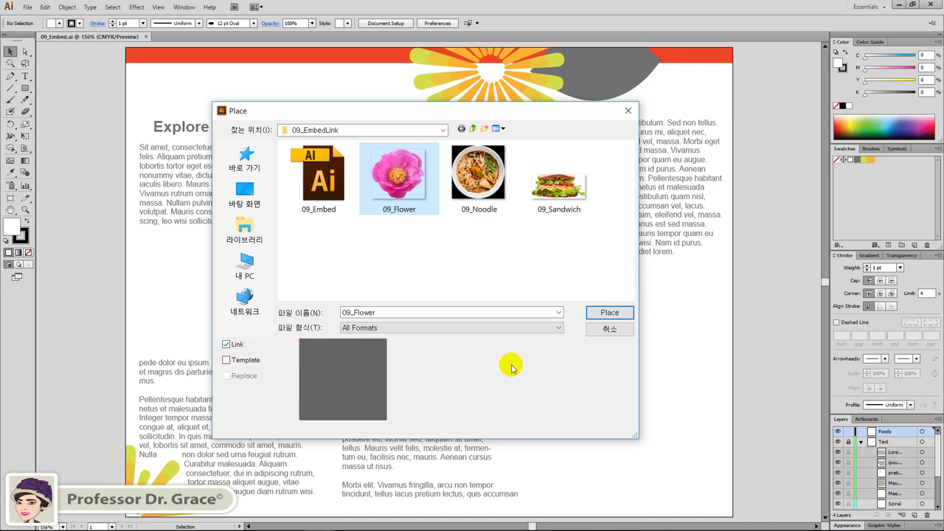
left_click(603, 314)
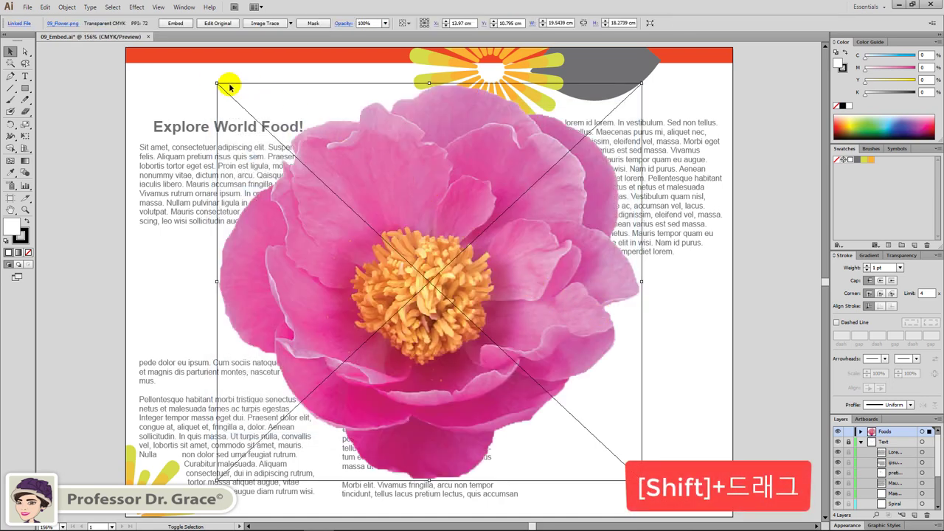
Step: Shrink the flower to about 11 × 10.3 cm at the page's lower right, then deselect it
left_click_drag(217, 83, 398, 253)
left_click_drag(600, 381, 664, 390)
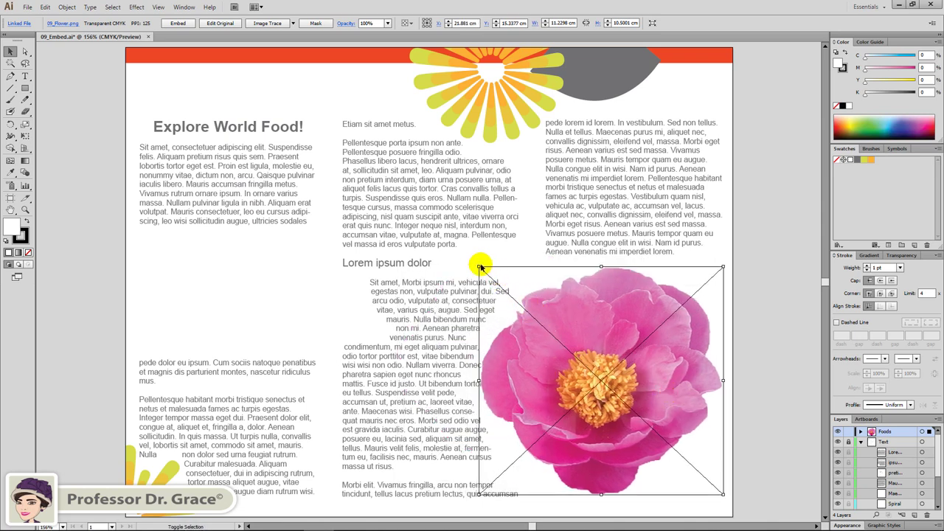
left_click_drag(480, 267, 484, 272)
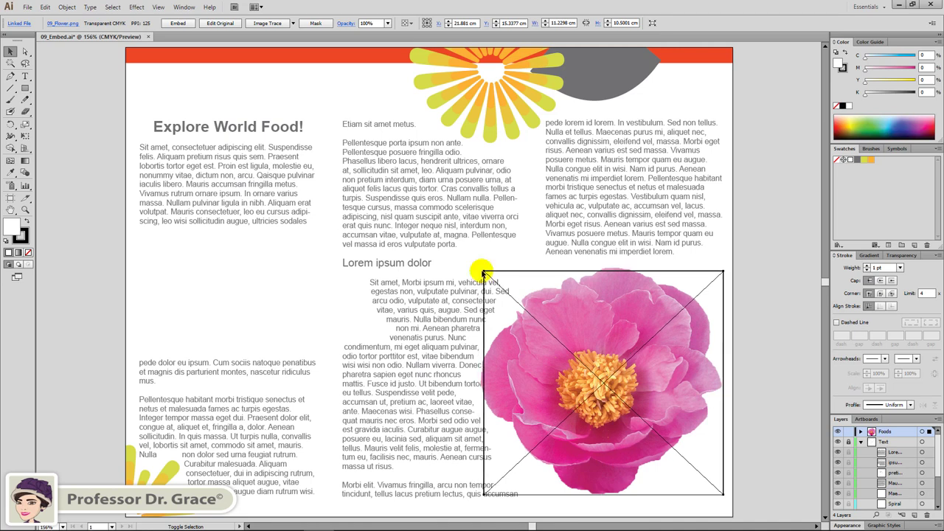
left_click(302, 274)
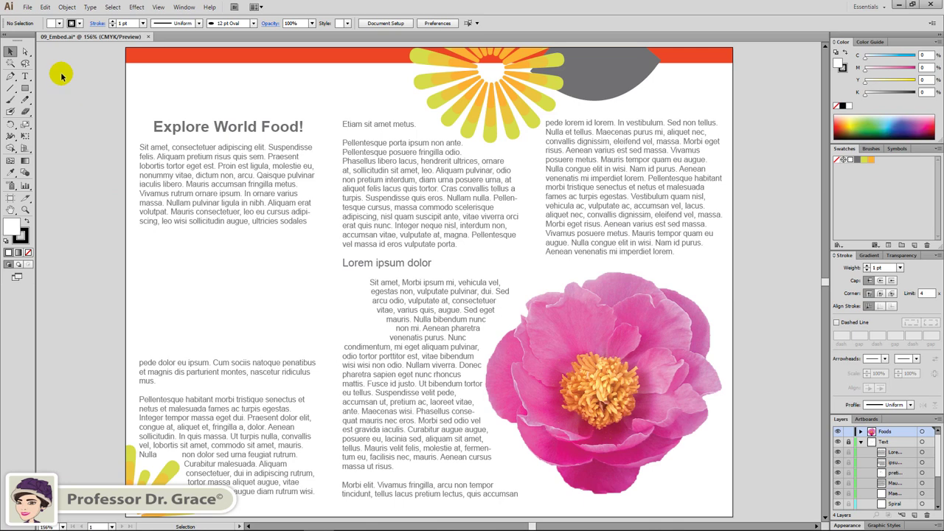
Step: Place 09_Sandwich with Link unchecked so it embeds mid-page at about 11.07 × 5.10 cm
left_click(27, 7)
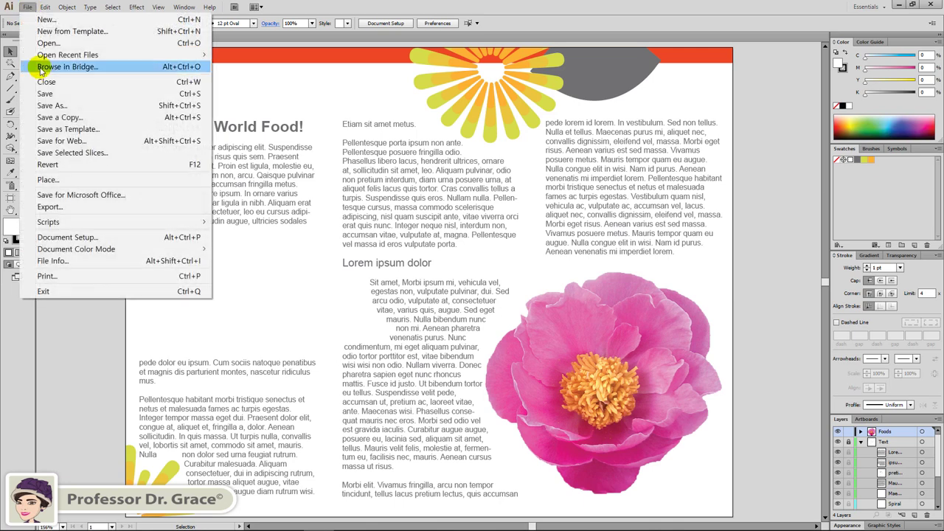
left_click(76, 180)
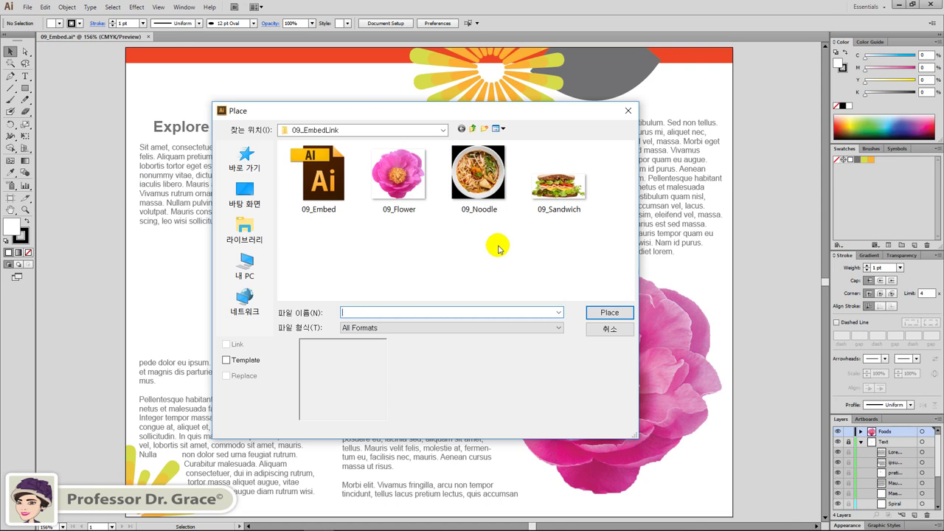
left_click(558, 198)
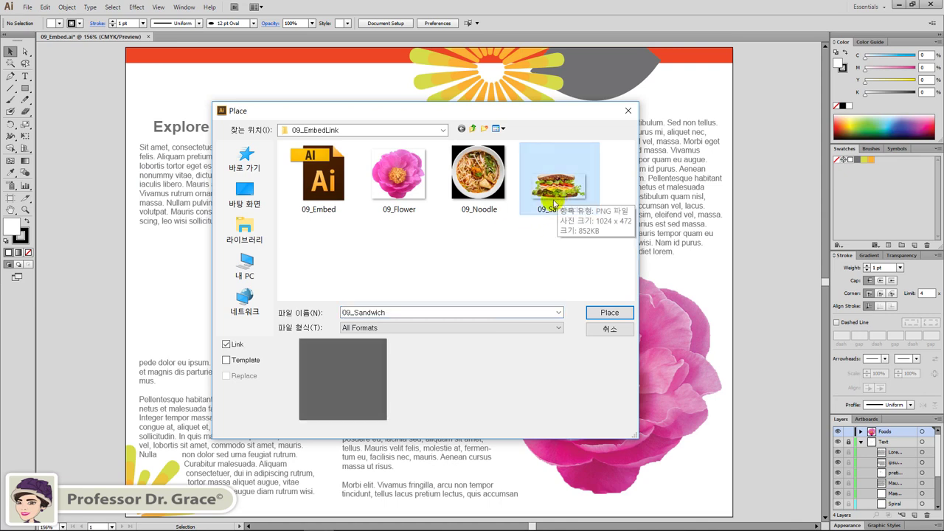
left_click(226, 344)
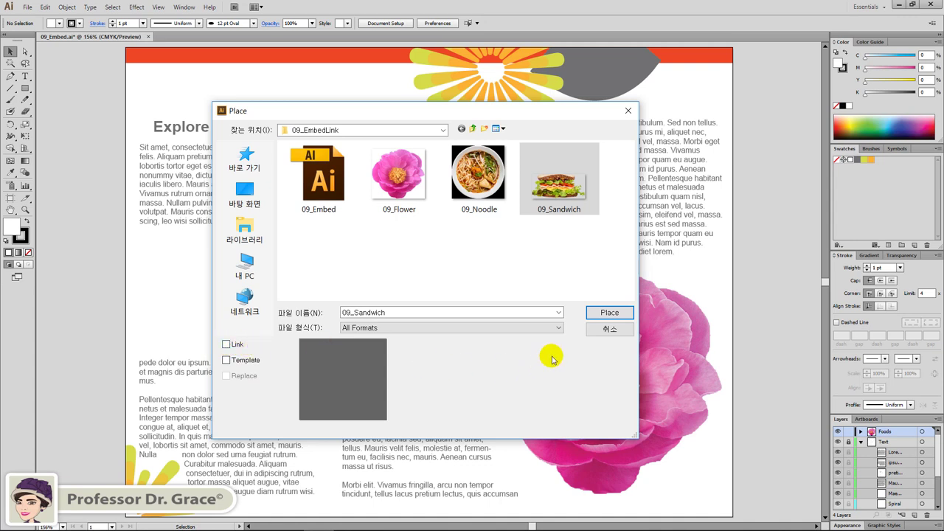
left_click(597, 315)
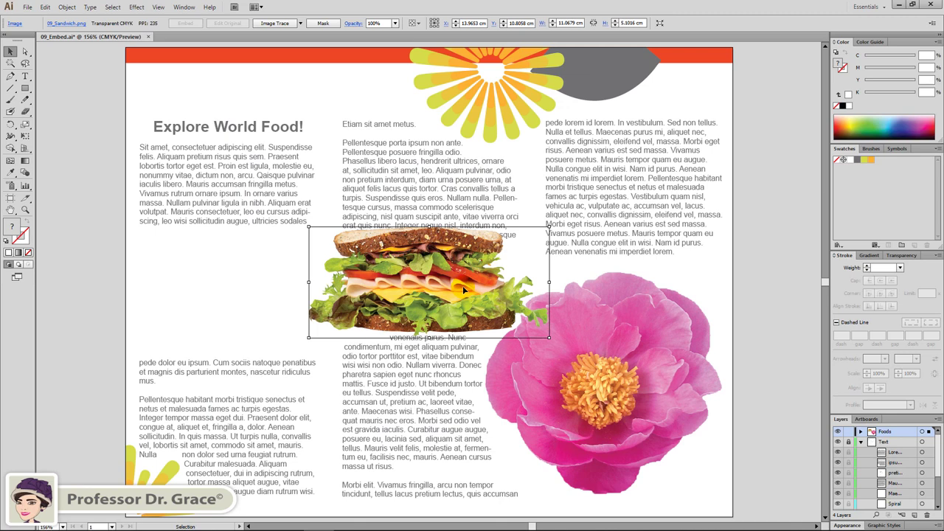
Step: Drag the sandwich below the opening paragraph, then compare flower (linked) and sandwich (embedded) selections
left_click_drag(463, 290, 295, 296)
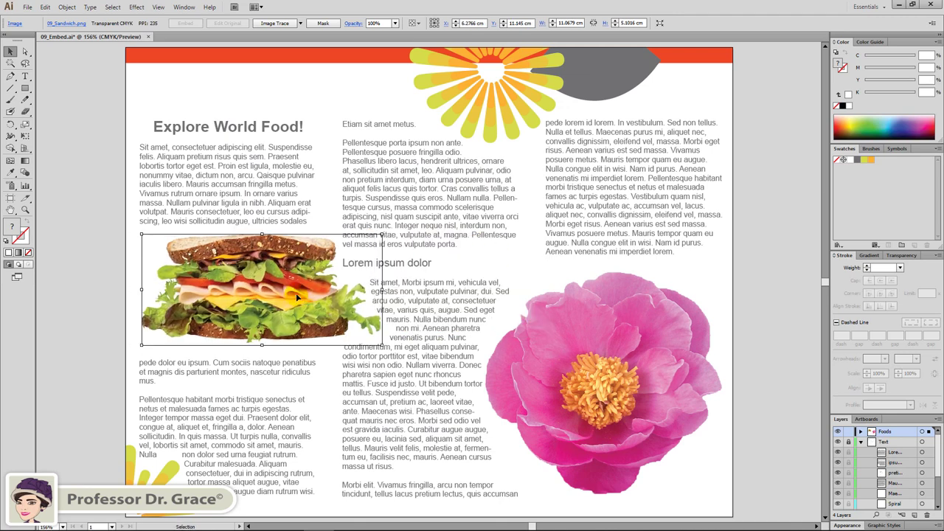
left_click(492, 258)
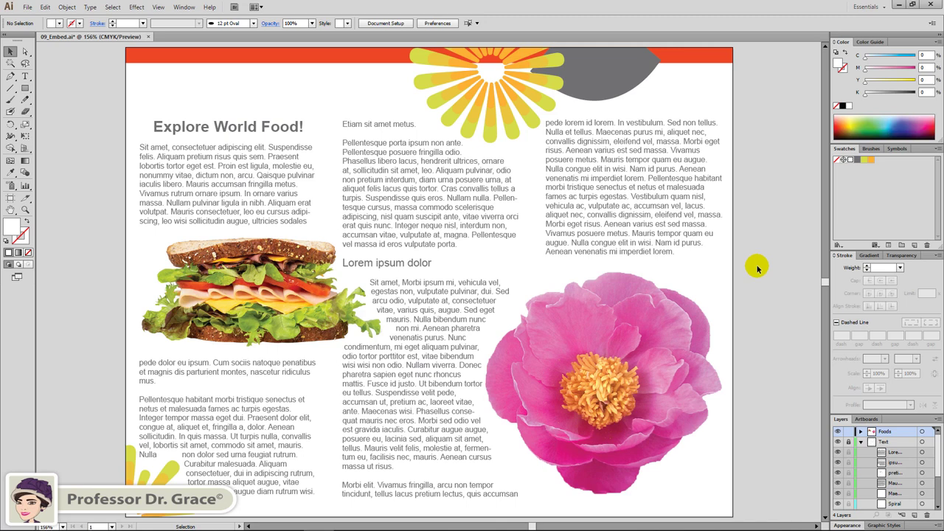
left_click(660, 333)
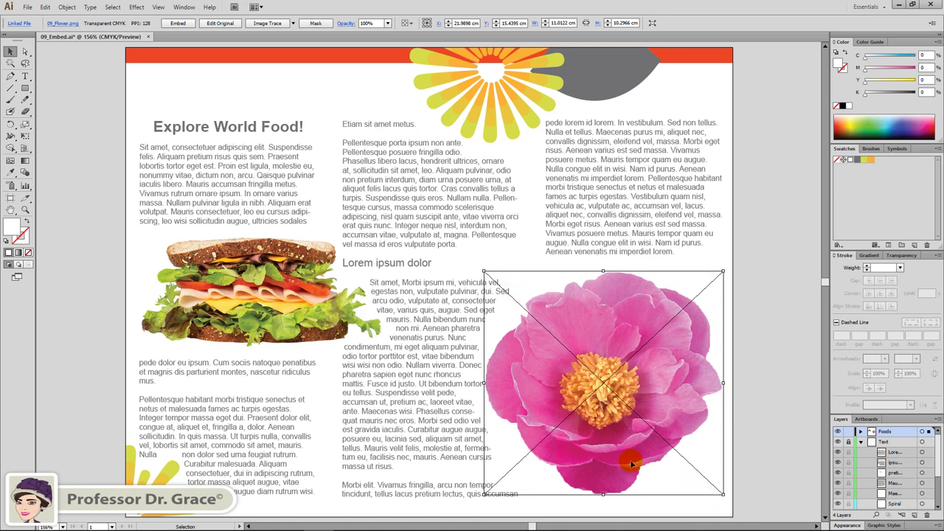
left_click(274, 280)
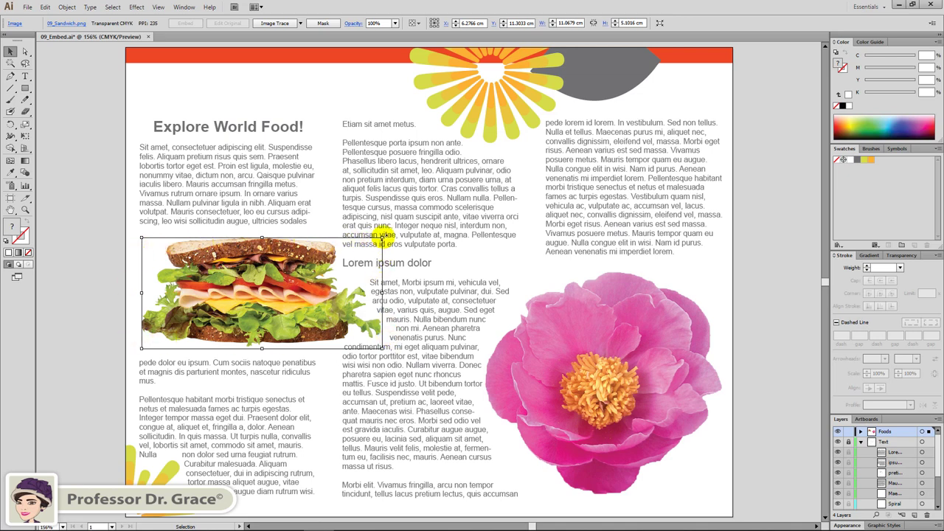
left_click(513, 267)
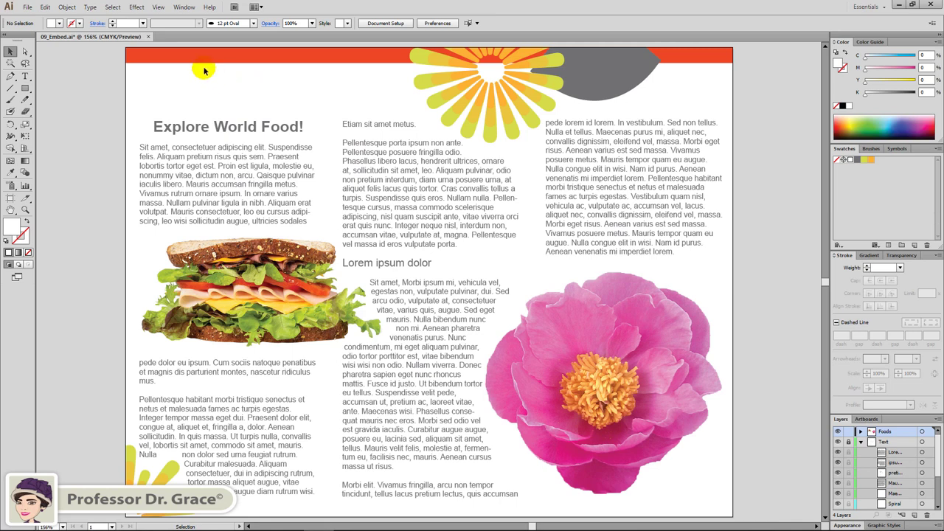
Step: Show the Links panel with the largest thumbnails and select the 09_Sandwich.png row
left_click(184, 8)
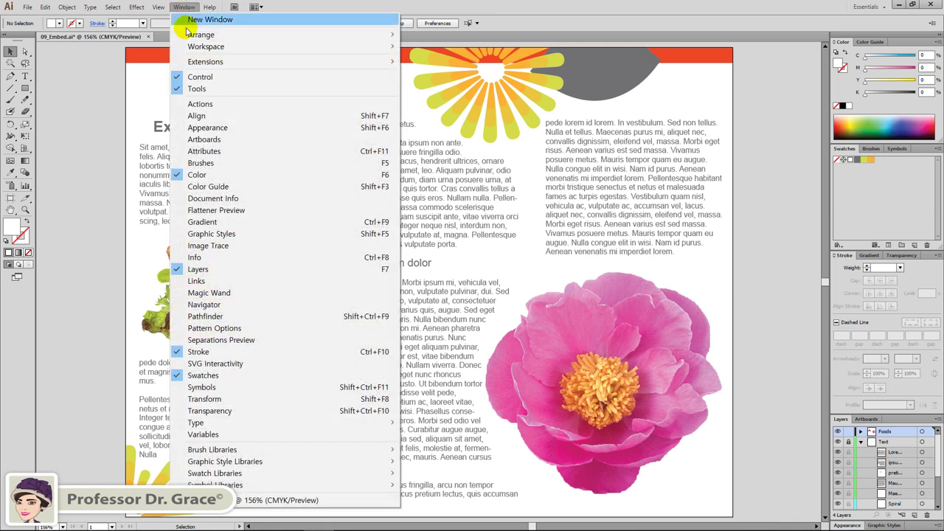
left_click(225, 282)
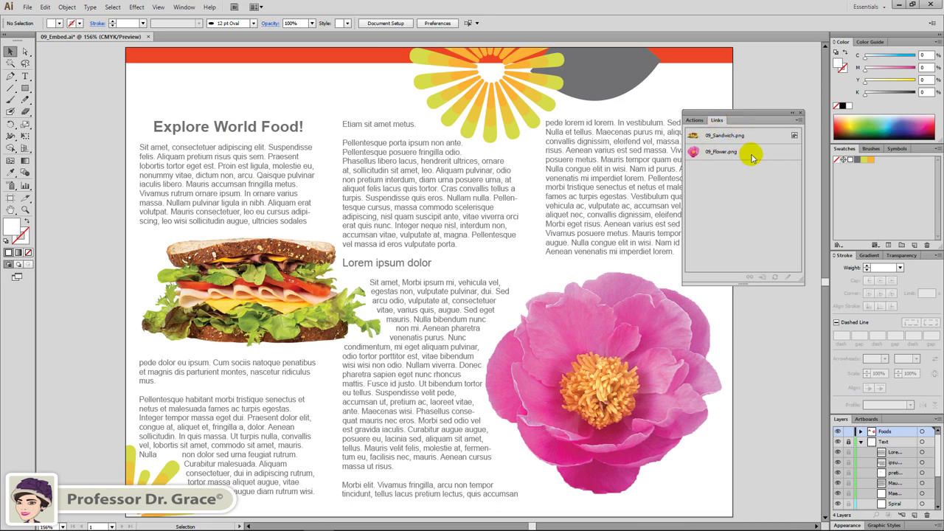
left_click(799, 120)
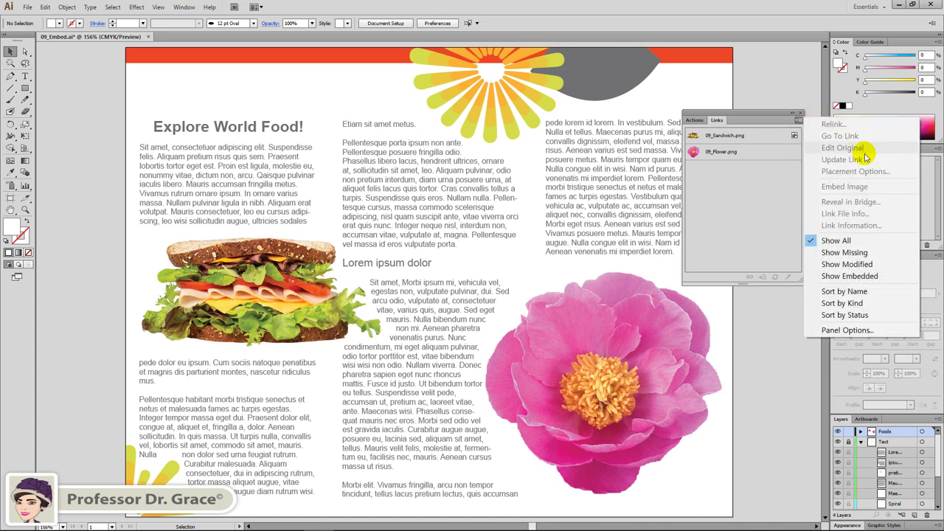
left_click(865, 331)
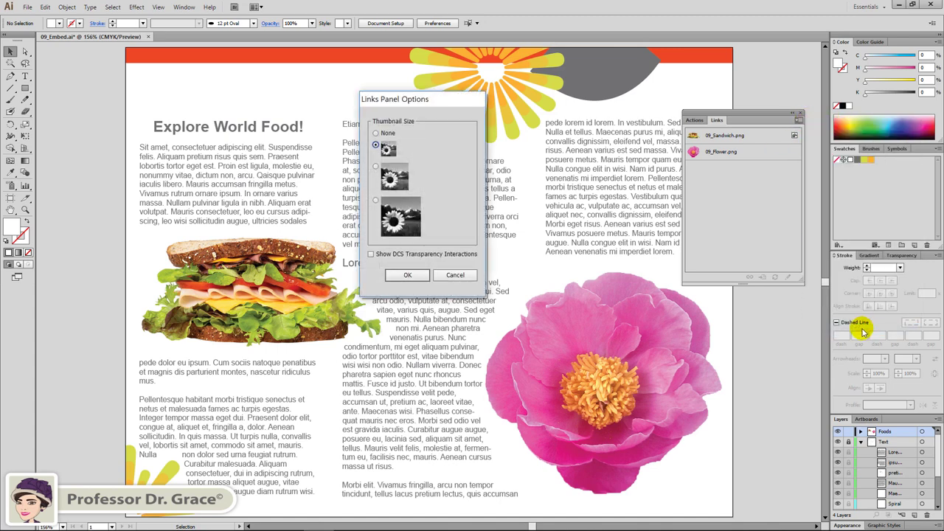
left_click(375, 200)
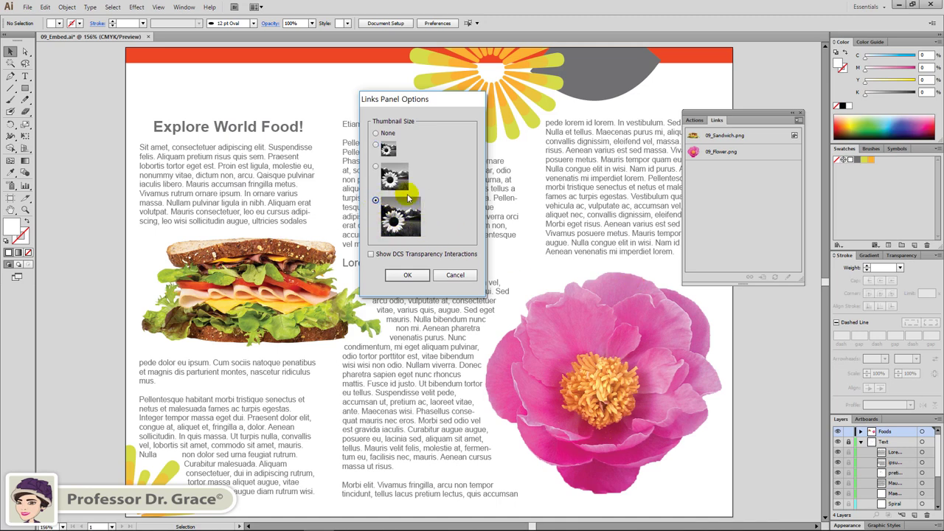
left_click(408, 275)
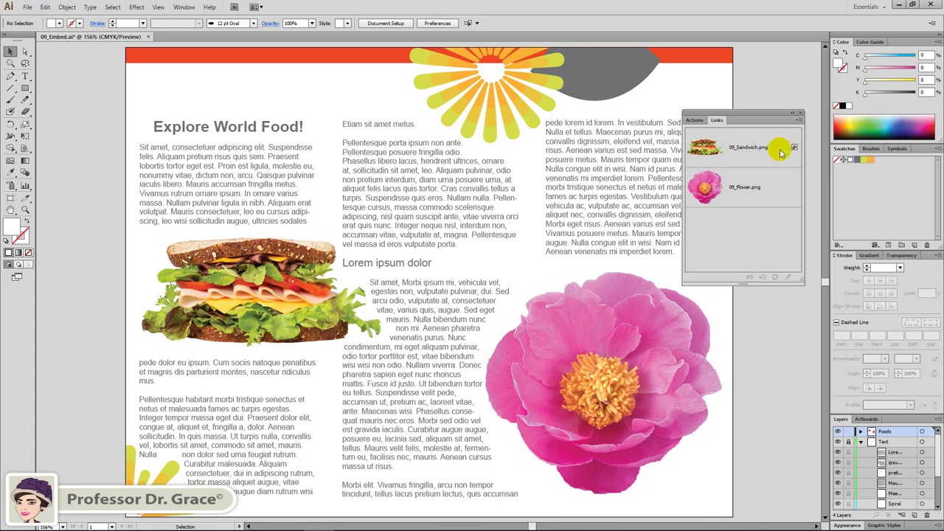
left_click(763, 153)
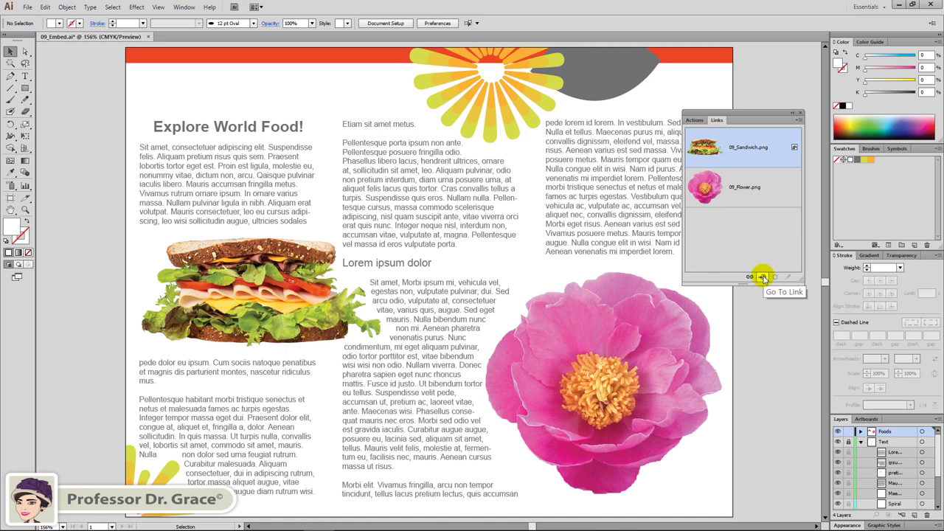
Step: Use Go To Link to jump between the sandwich and flower images on the page
left_click(764, 278)
left_click(752, 187)
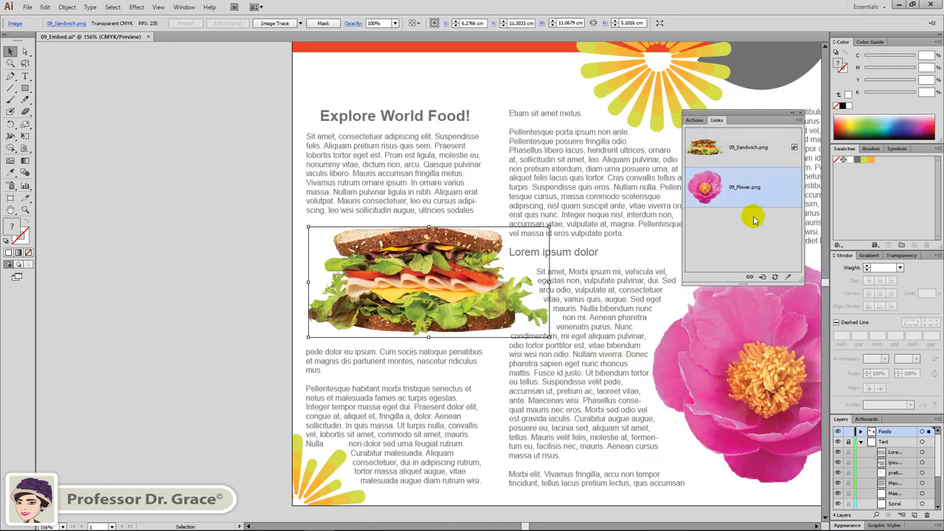
left_click(763, 277)
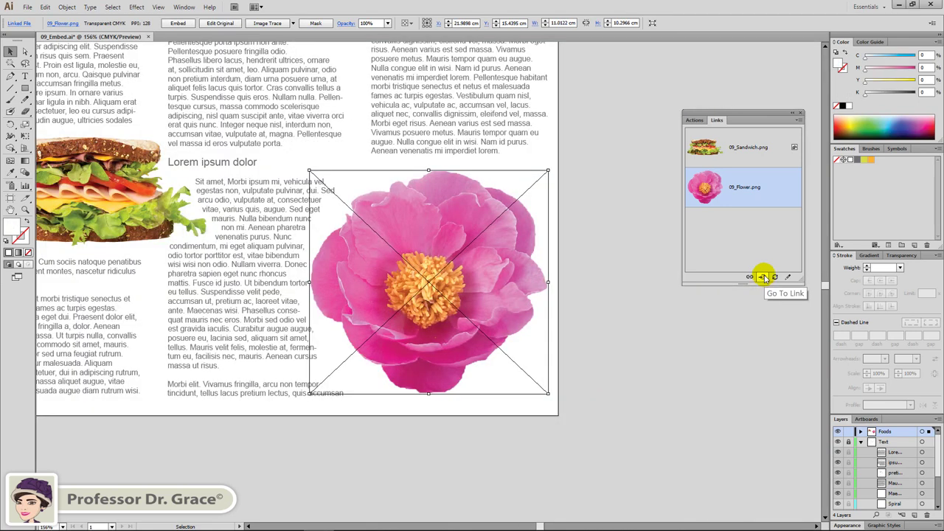
left_click(760, 148)
left_click(763, 277)
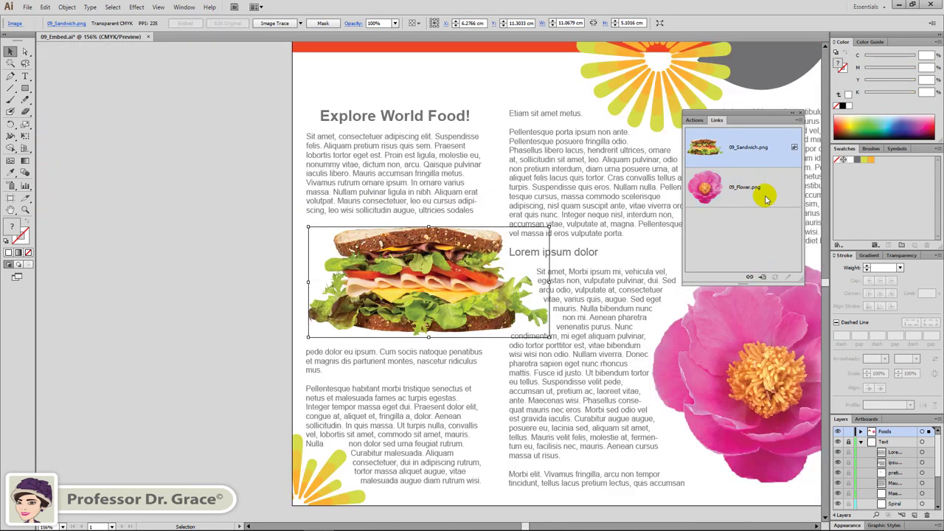
left_click(764, 195)
left_click(763, 277)
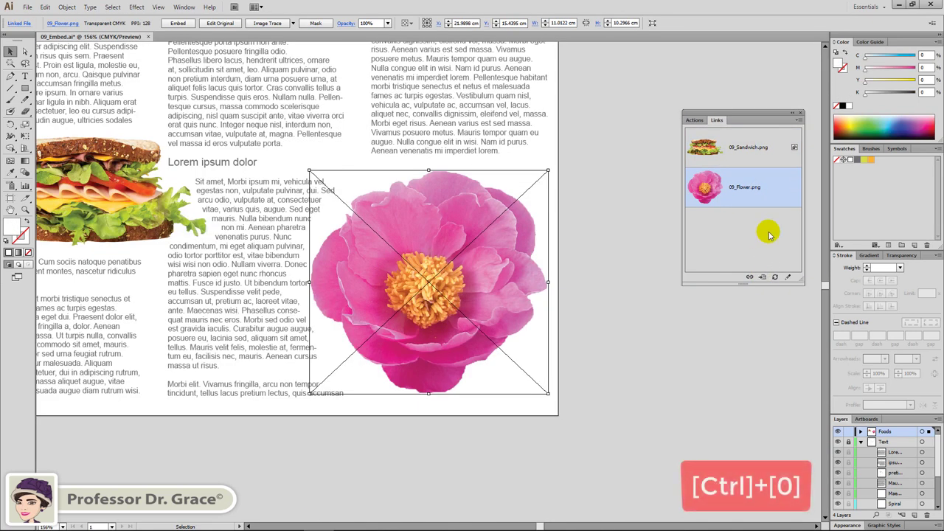
Step: Fit the artboard in the window and finish with the 09_Flower.png link selected
left_click(758, 234)
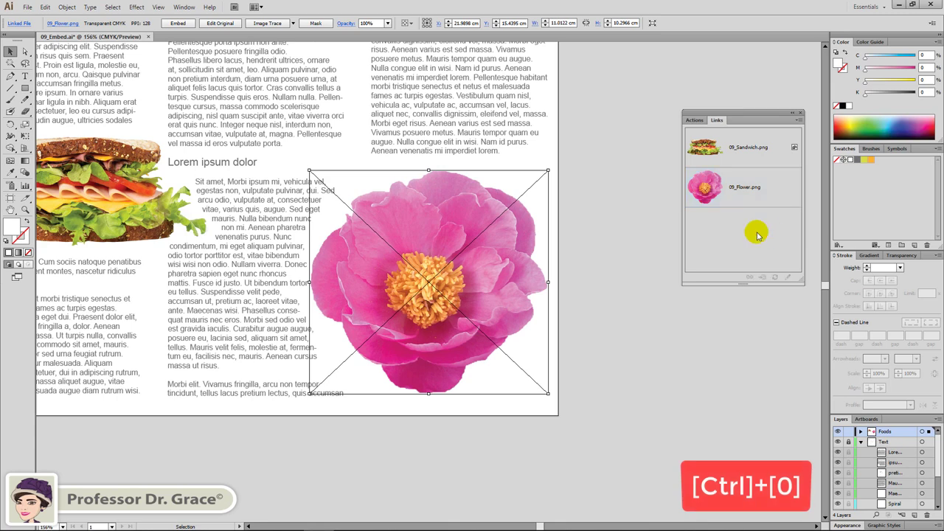
key("ctrl+0")
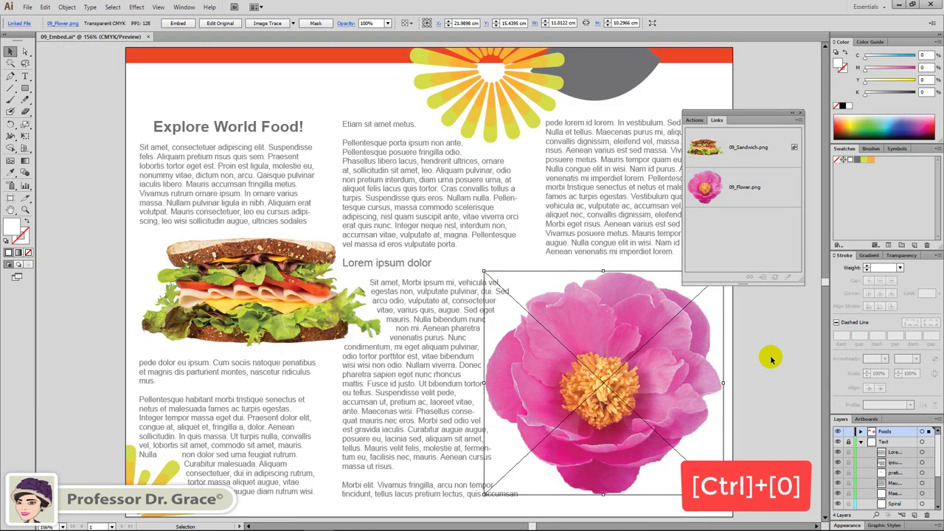
left_click(771, 361)
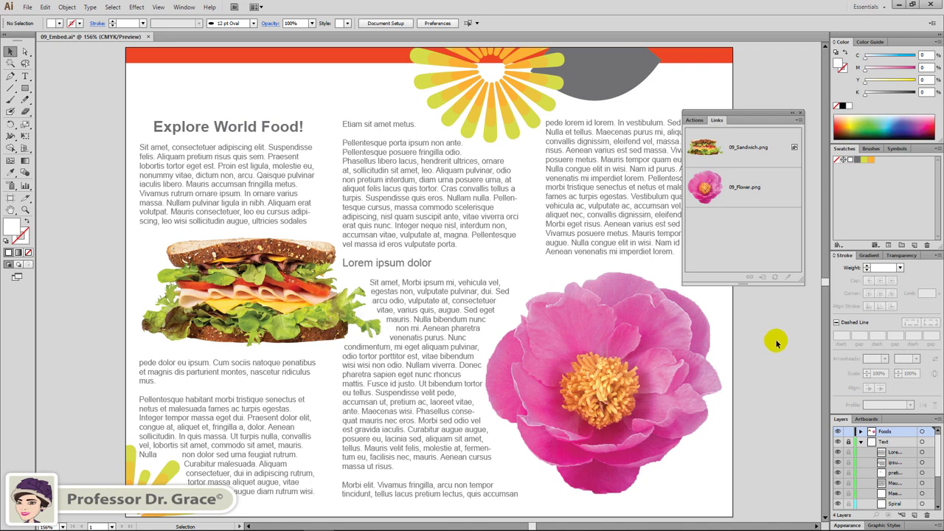
left_click(764, 199)
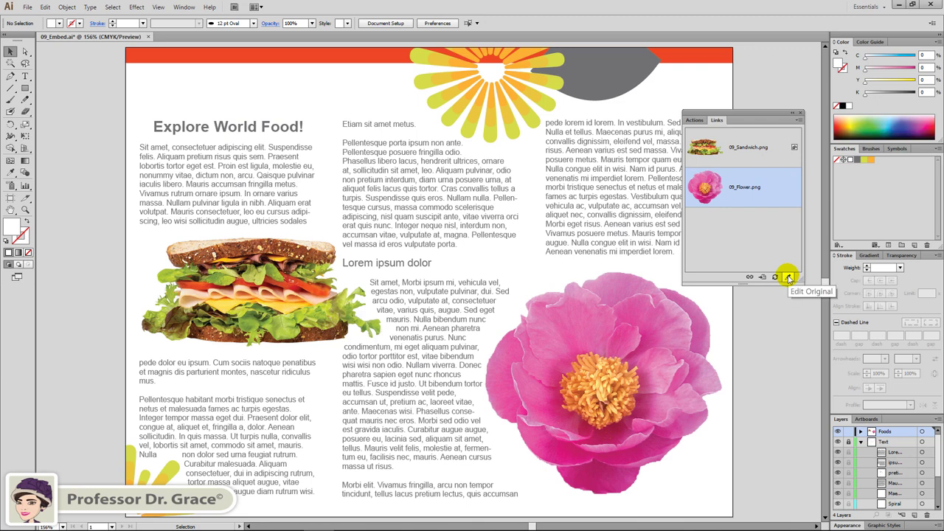
left_click(779, 149)
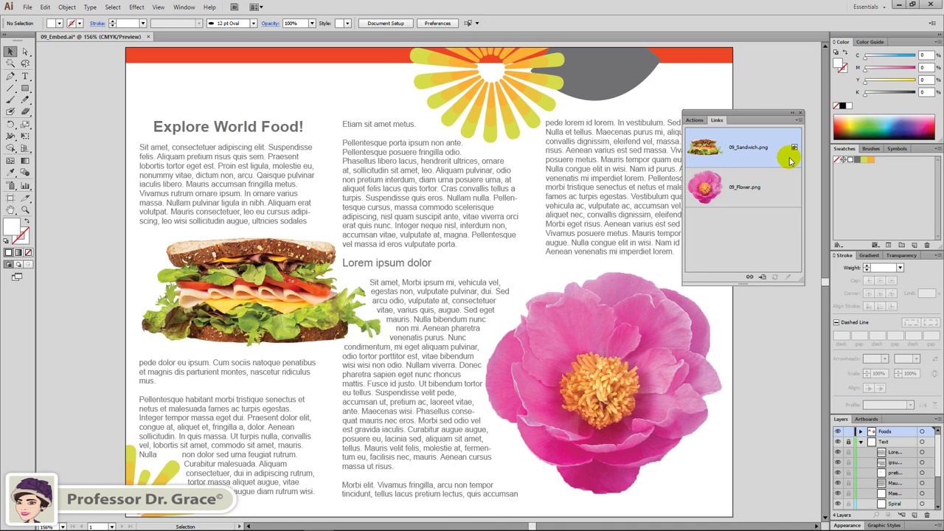
left_click(773, 191)
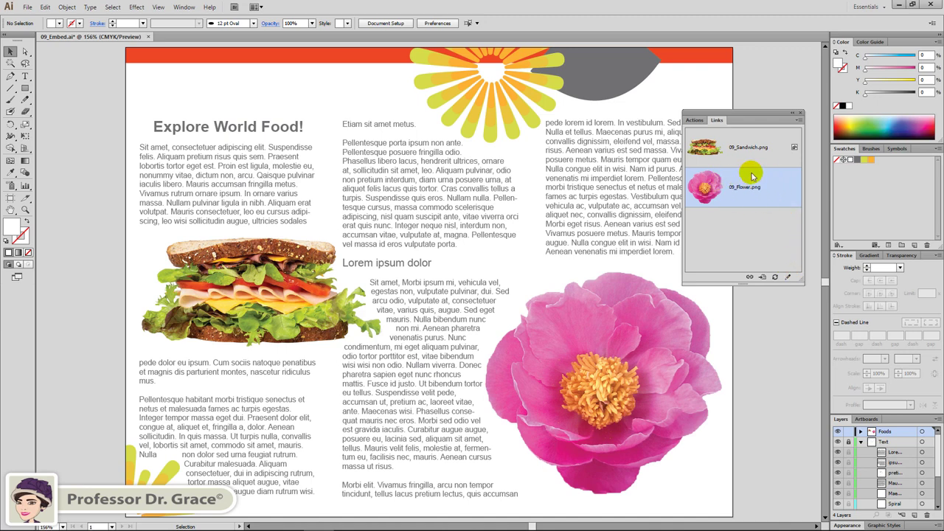
Step: Edit the flower original in Paint, brush 'Flower' in black across its bottom, save and close
left_click(788, 278)
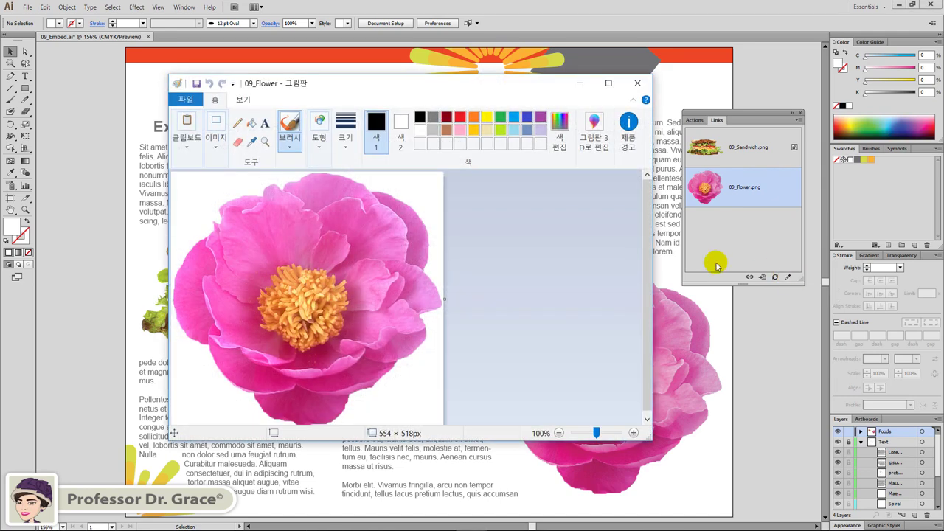
left_click(351, 146)
left_click(359, 244)
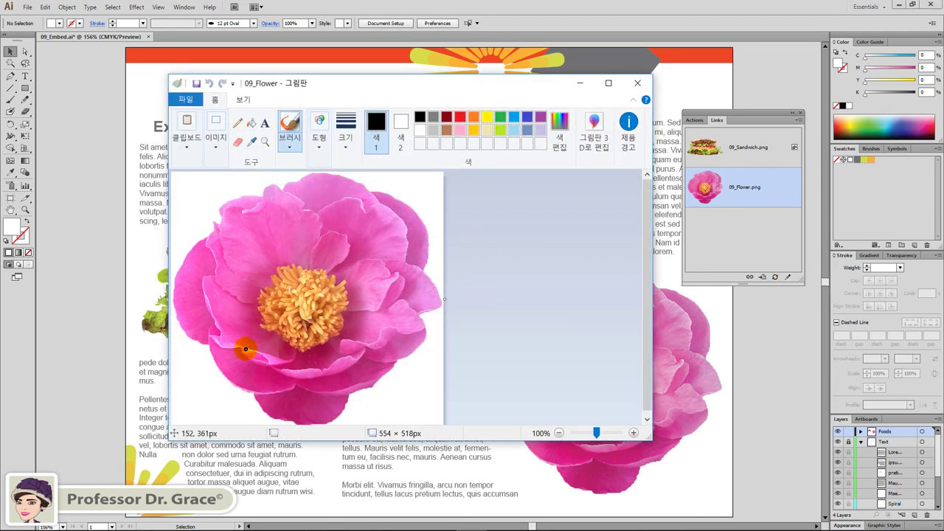
mouse_move(235, 341)
left_mouse_down()
mouse_move(218, 411)
mouse_move(264, 382)
left_mouse_up()
left_click_drag(275, 365, 266, 423)
mouse_move(291, 376)
left_mouse_down()
mouse_move(290, 409)
mouse_move(317, 365)
mouse_move(346, 378)
mouse_move(368, 369)
mouse_move(374, 385)
mouse_move(401, 391)
mouse_move(418, 377)
left_mouse_up()
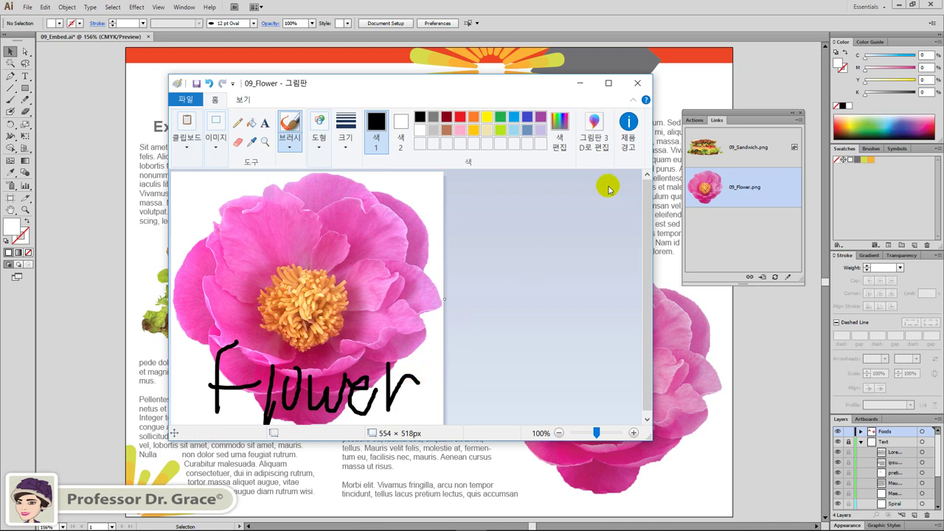
left_click(638, 83)
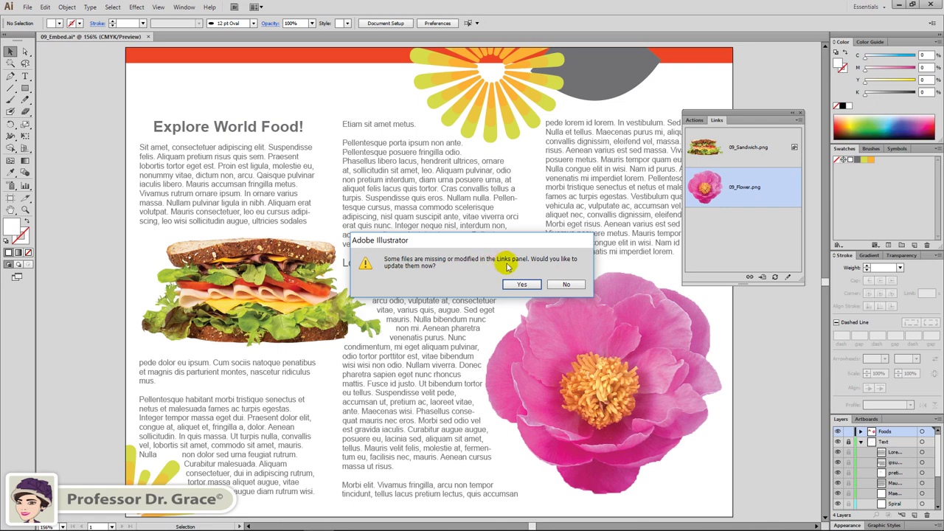
Step: Decline updating links, then view and close the Link Information for 09_Flower.png
left_click(567, 286)
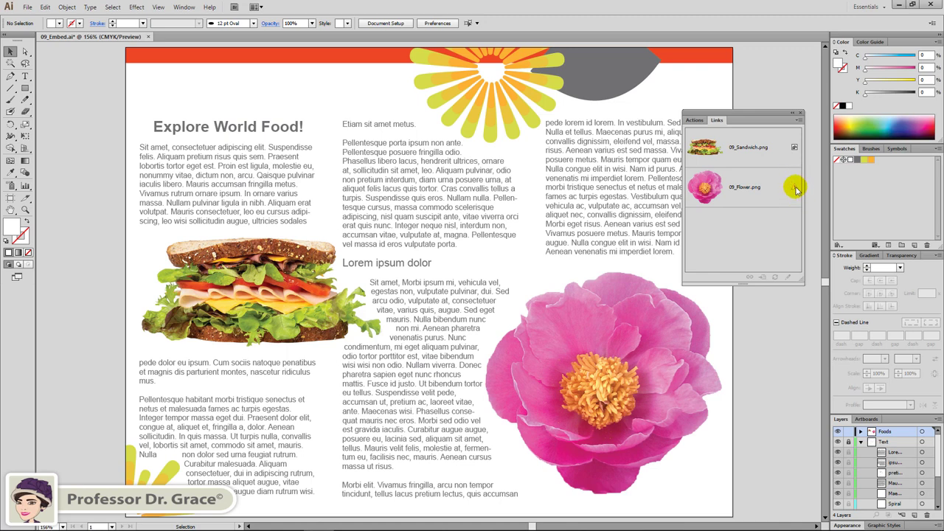
double_click(796, 190)
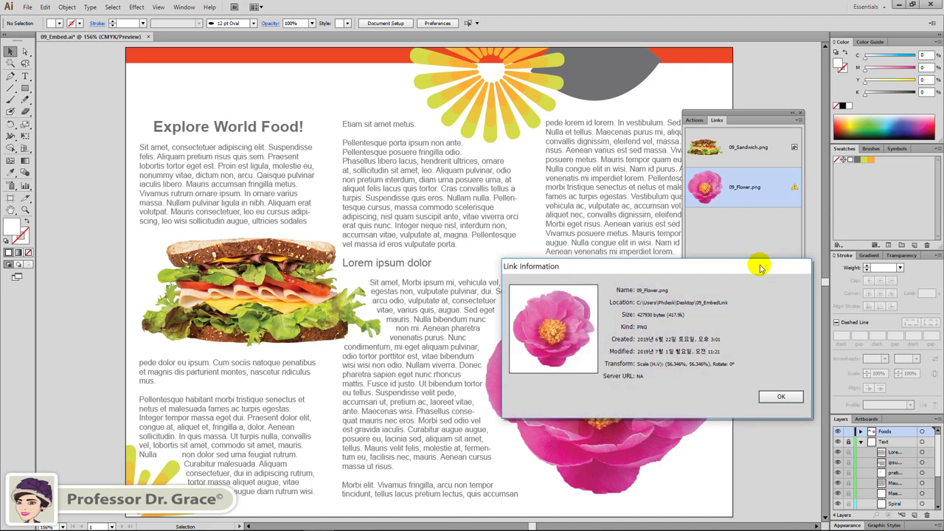
left_click_drag(760, 269, 760, 302)
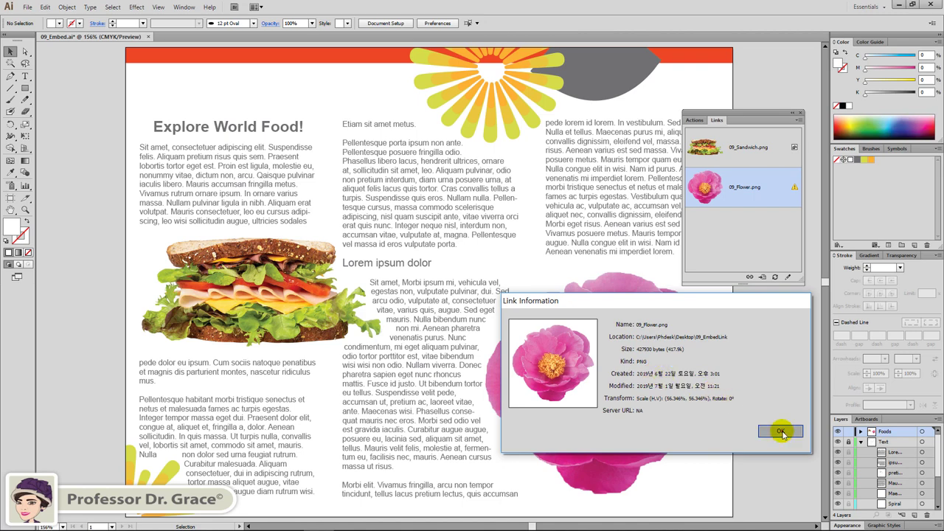
left_click(780, 432)
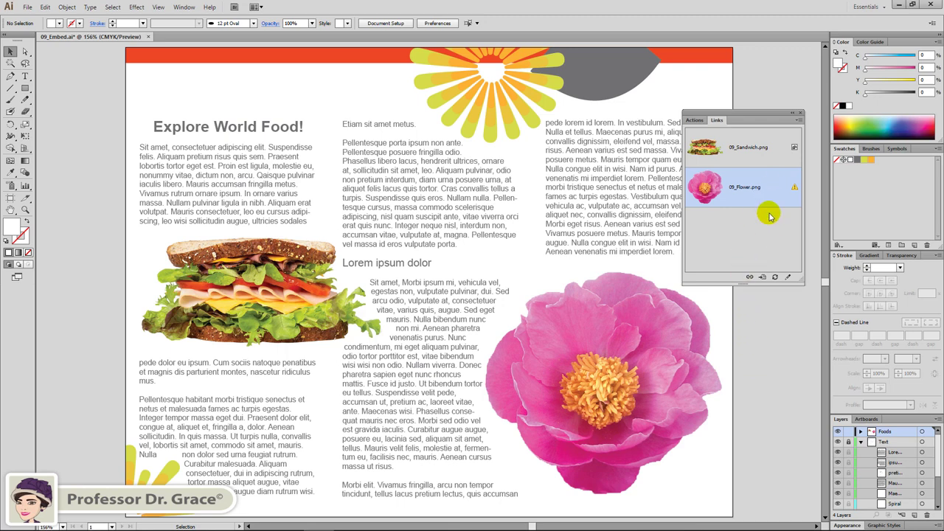
Step: Update the 09_Flower.png link so the handwritten 'Flower' shows, then reselect its row
left_click(774, 277)
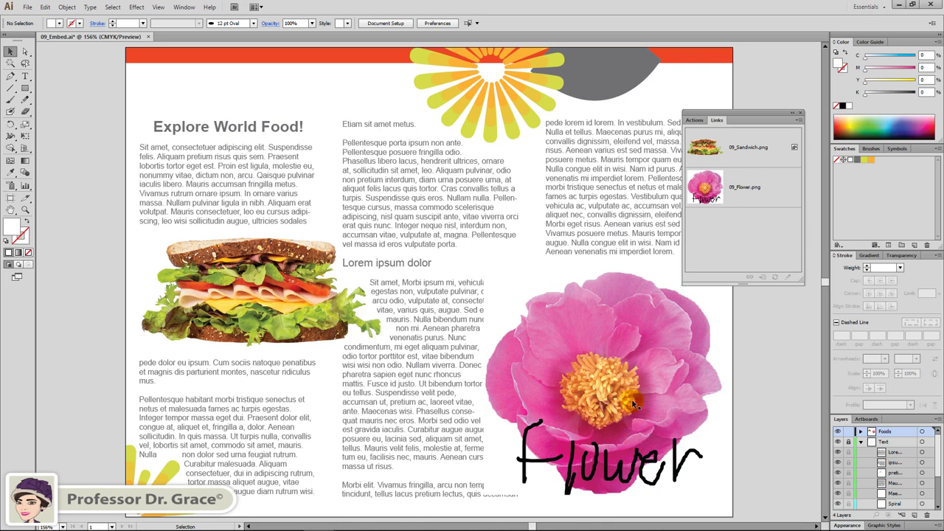
left_click(789, 195)
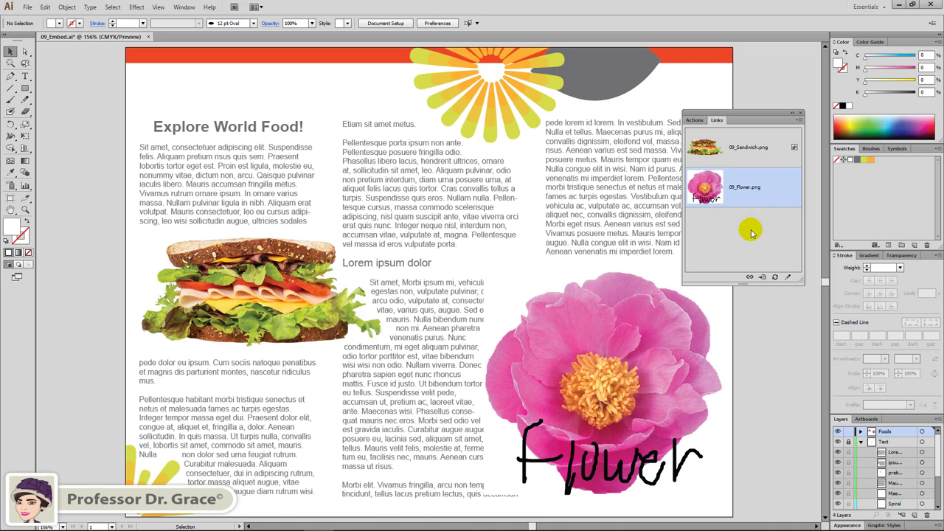
Step: Relink the flower to 09_Noodle, leaving a linked noodle bowl at lower right, then deselect
left_click(749, 277)
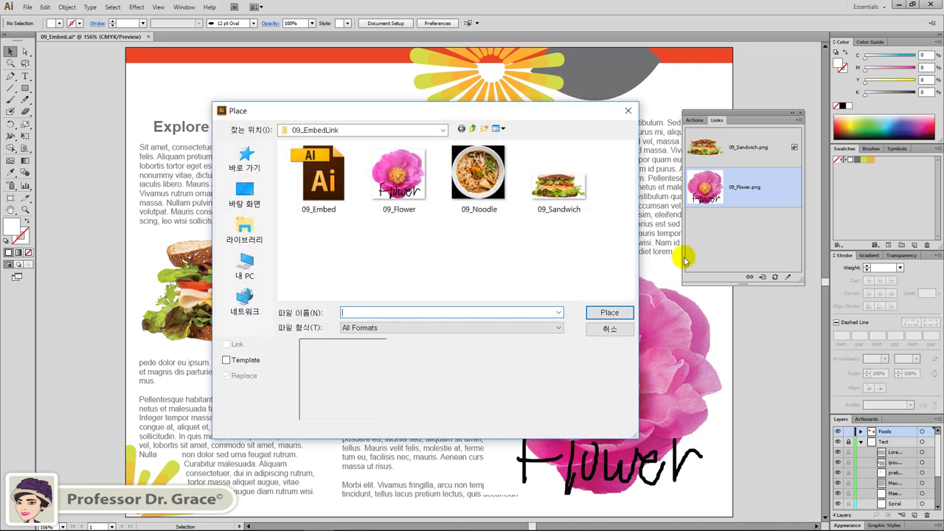
left_click(480, 200)
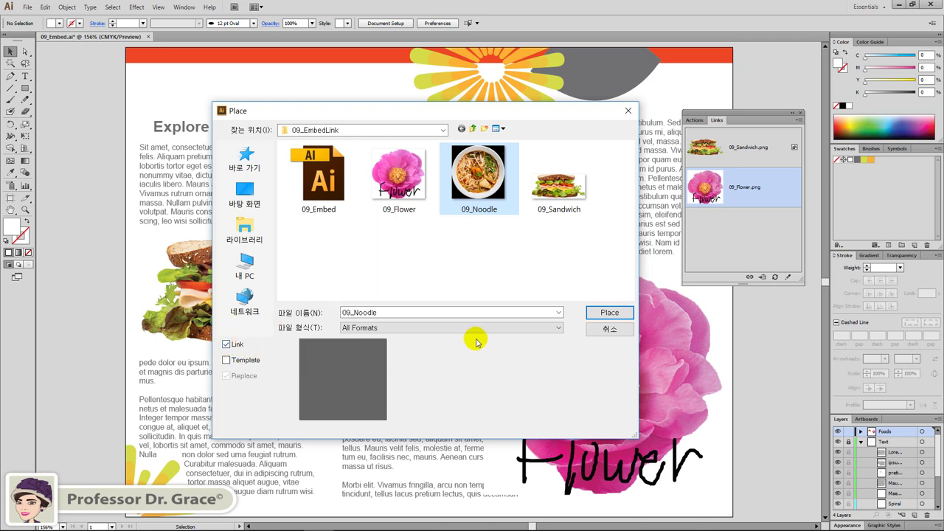
left_click(596, 315)
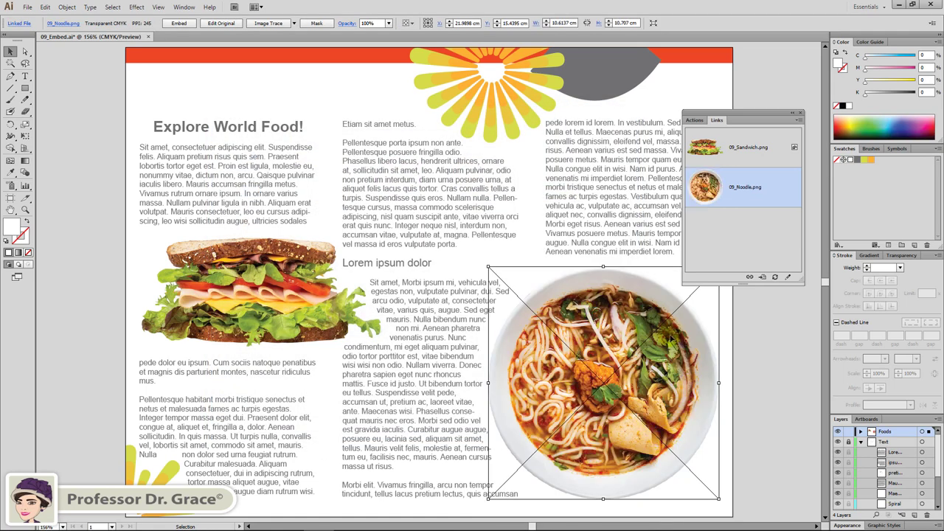
left_click(775, 384)
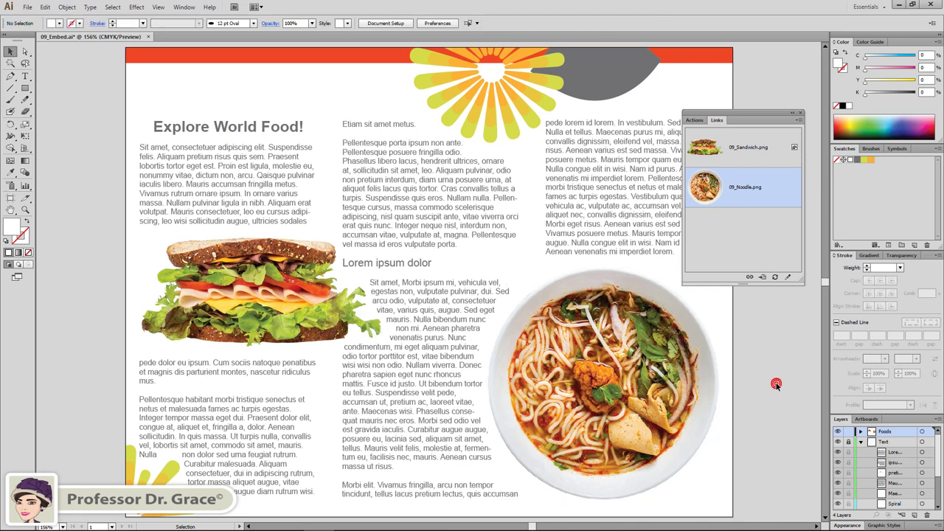
Step: Click through the 09_Sandwich.png and 09_Noodle.png links, ending with 09_Noodle.png selected
left_click(778, 192)
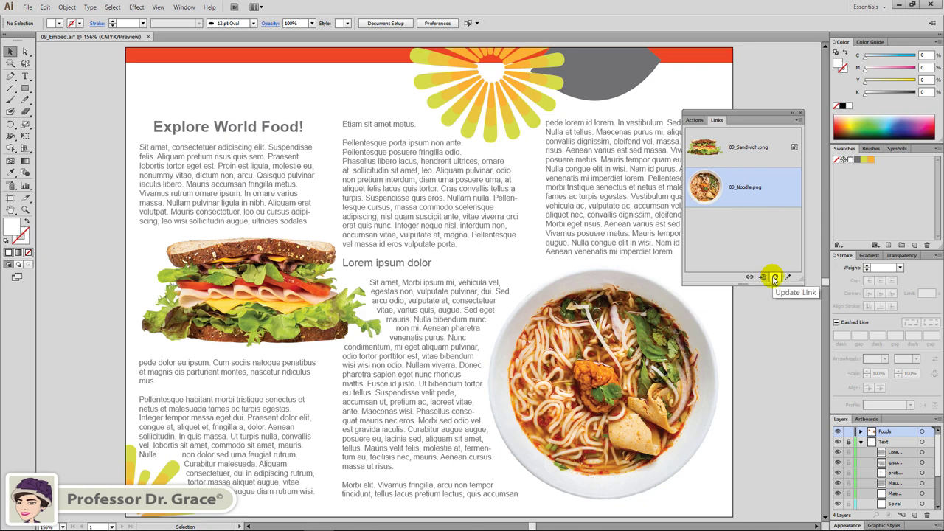
left_click(767, 147)
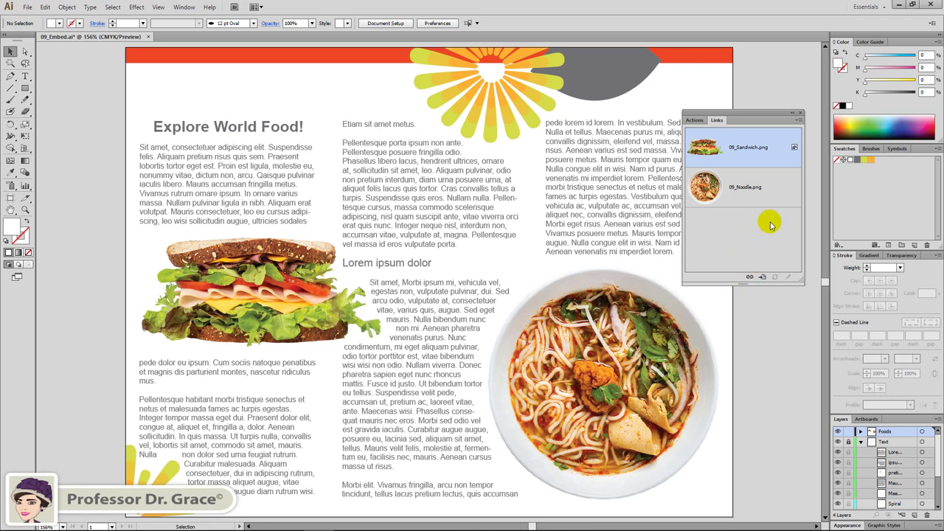
left_click(774, 198)
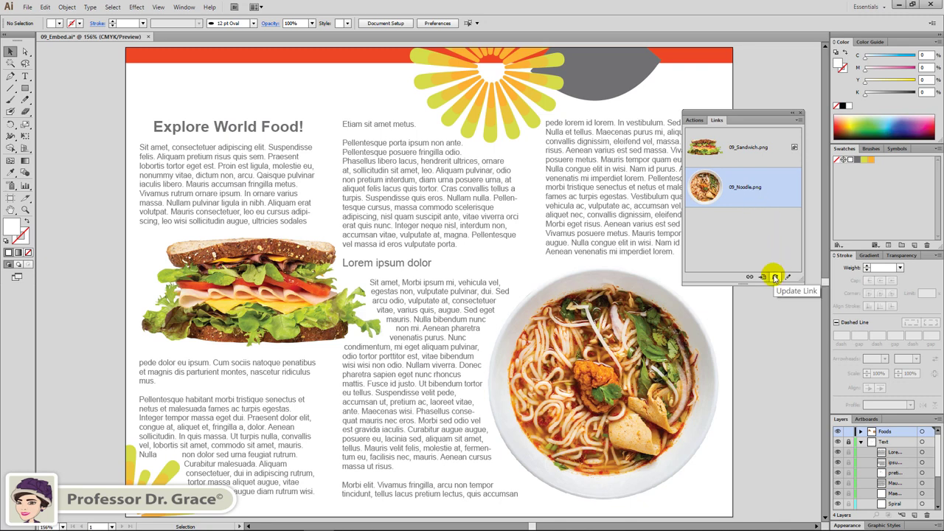
left_click(774, 236)
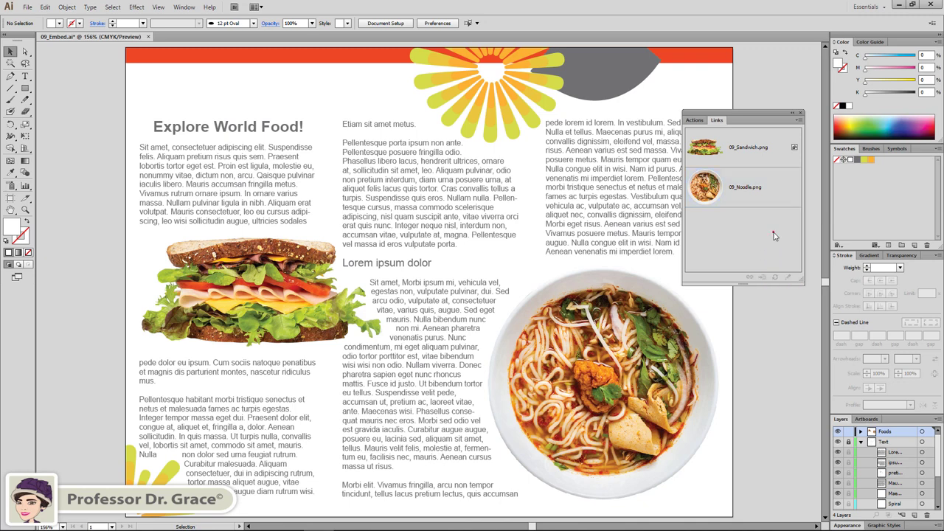
left_click(765, 196)
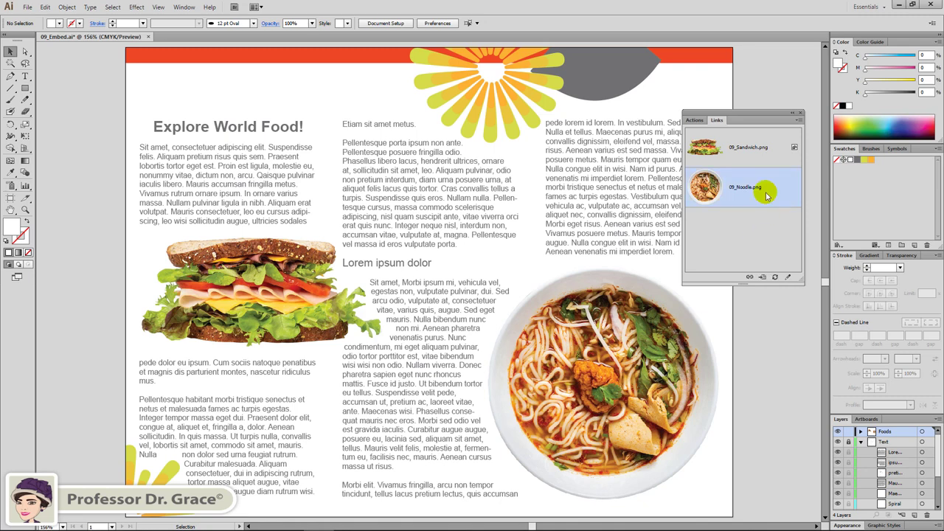
Step: Embed the 09_Noodle.png image via the Links panel menu's Embed Image option
left_click(800, 122)
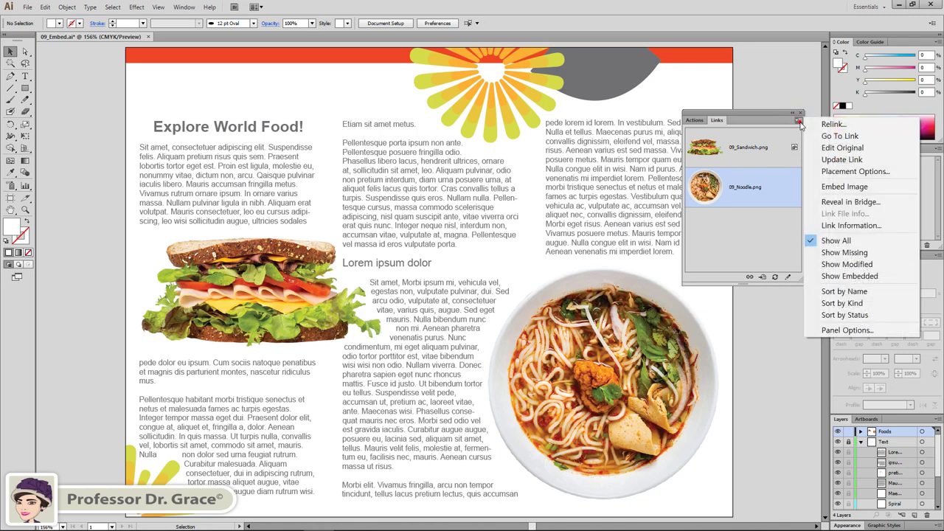
left_click(868, 188)
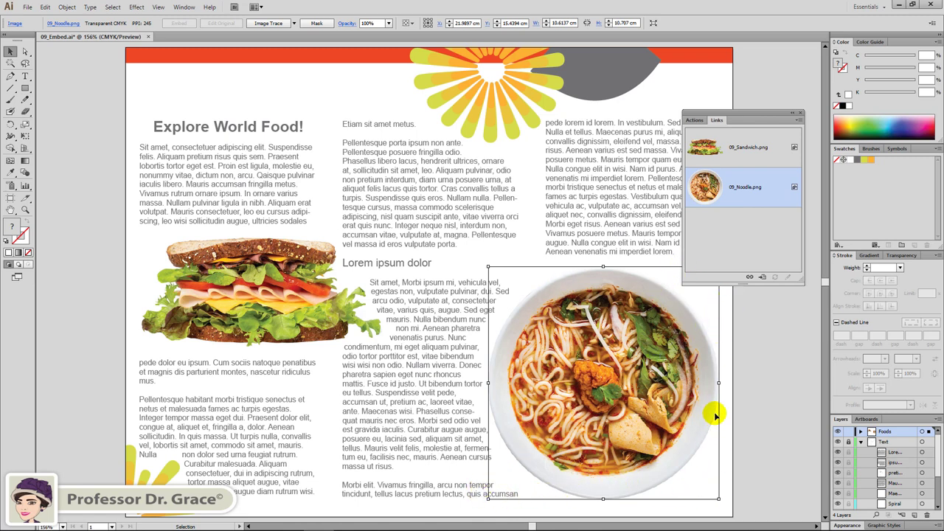
left_click(769, 324)
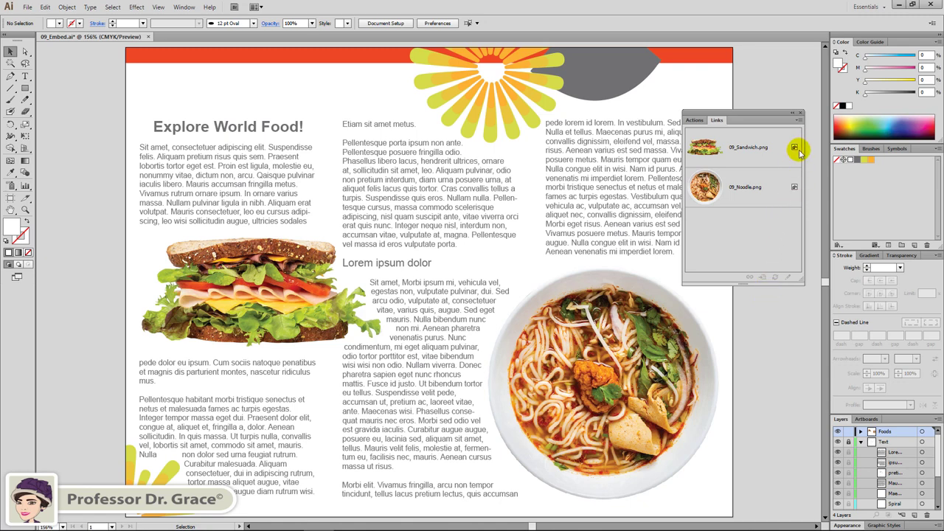
Step: Show the Links panel flyout menu with Relink, Show All and Sort by Name options
left_click(798, 120)
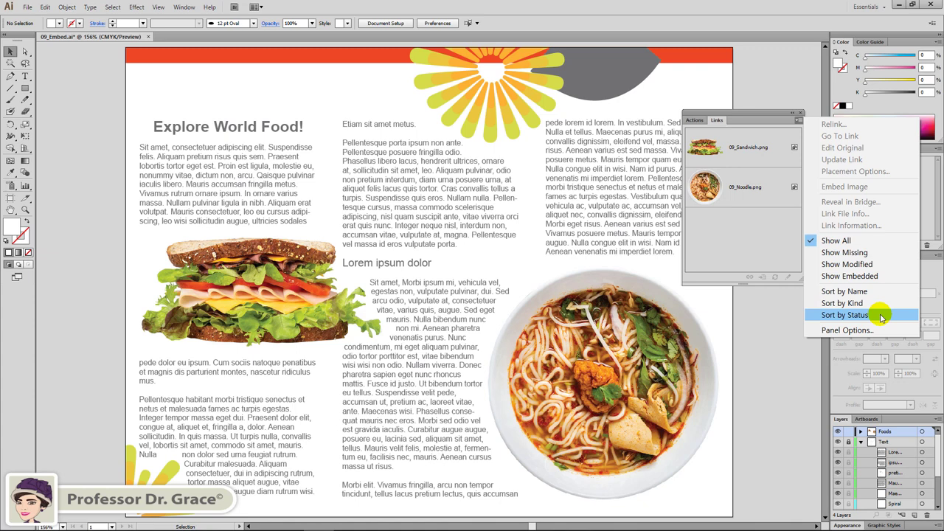
Step: Dismiss the Links menu and open 09_Flower.png as a separate document
left_click(774, 298)
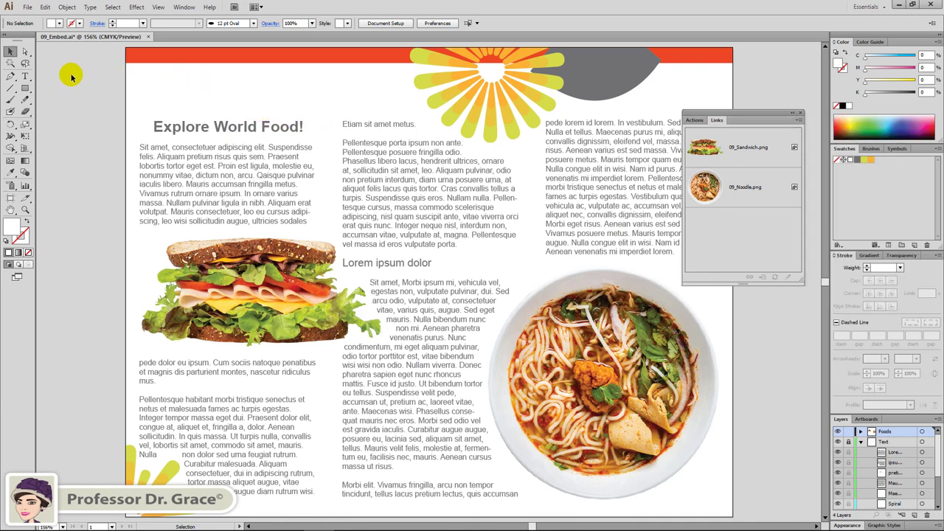
left_click(28, 8)
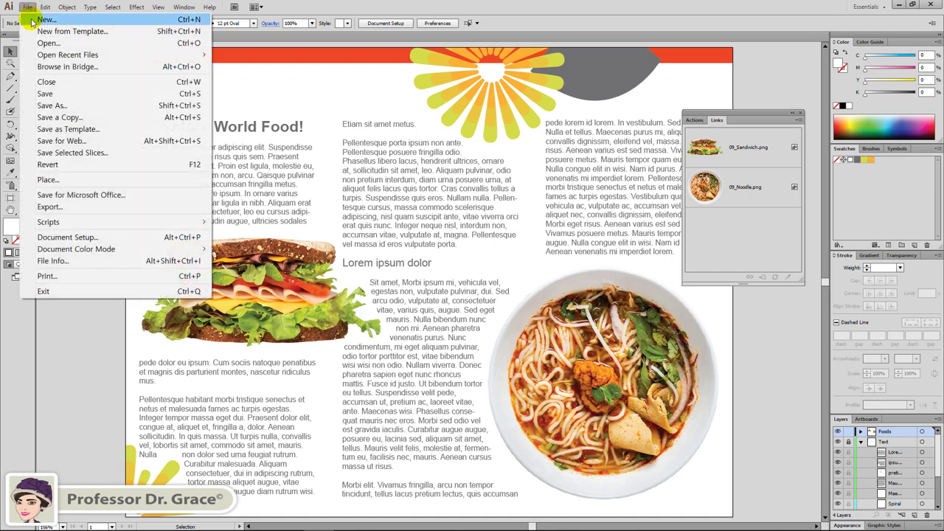
left_click(37, 43)
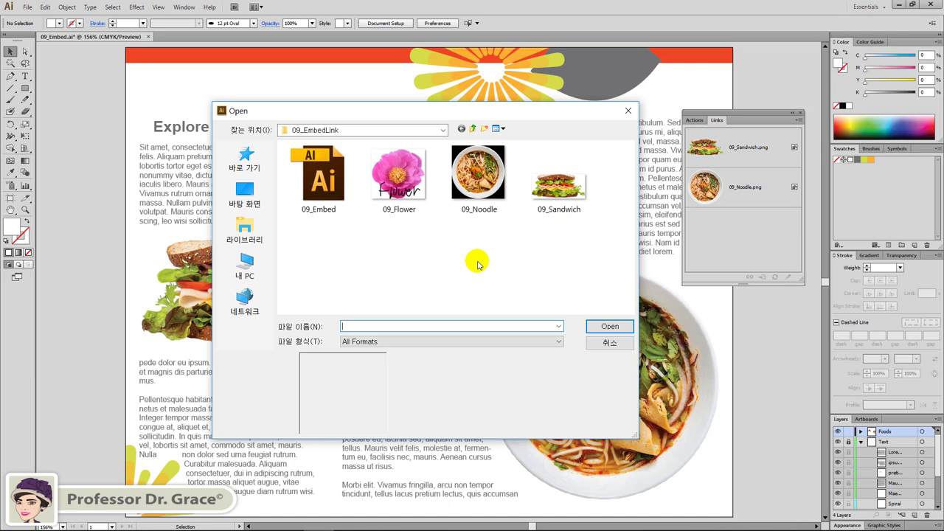
left_click(420, 210)
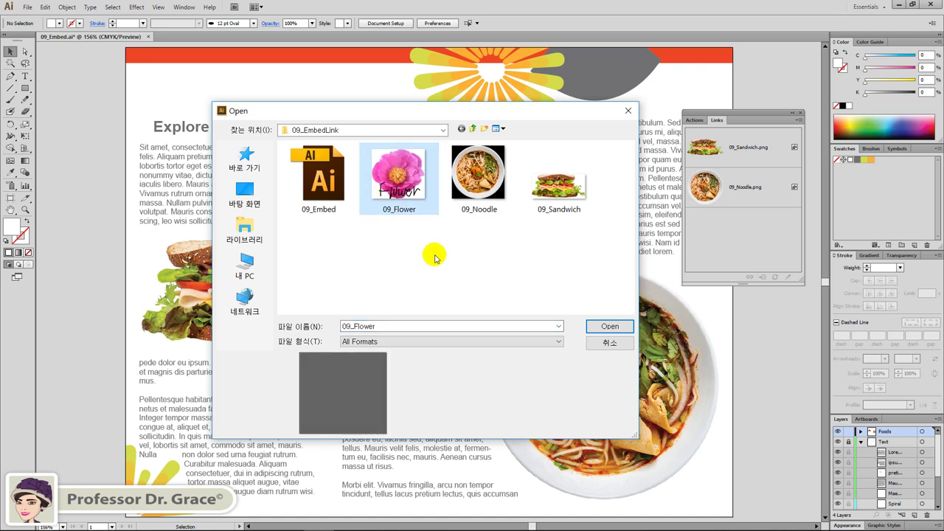
left_click(607, 328)
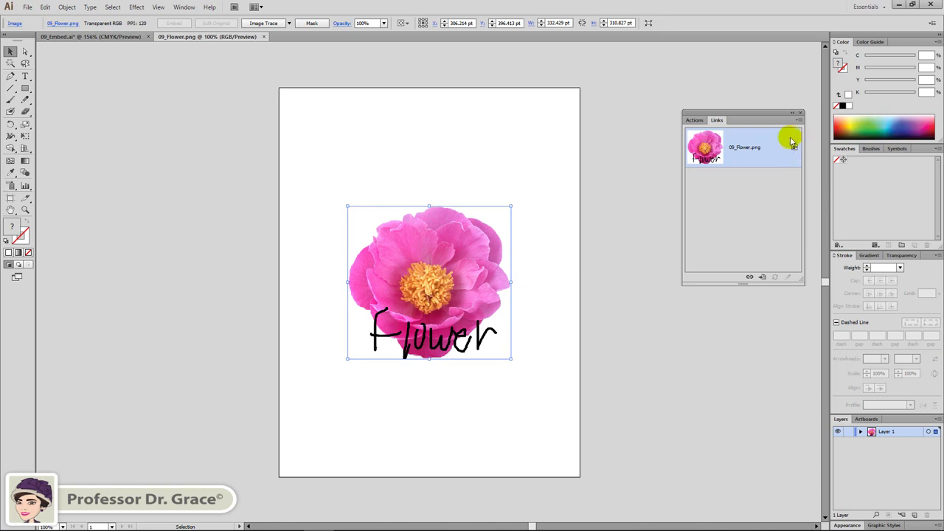
Step: Copy the flower image from 09_Flower.png, then deselect it
key("ctrl+c")
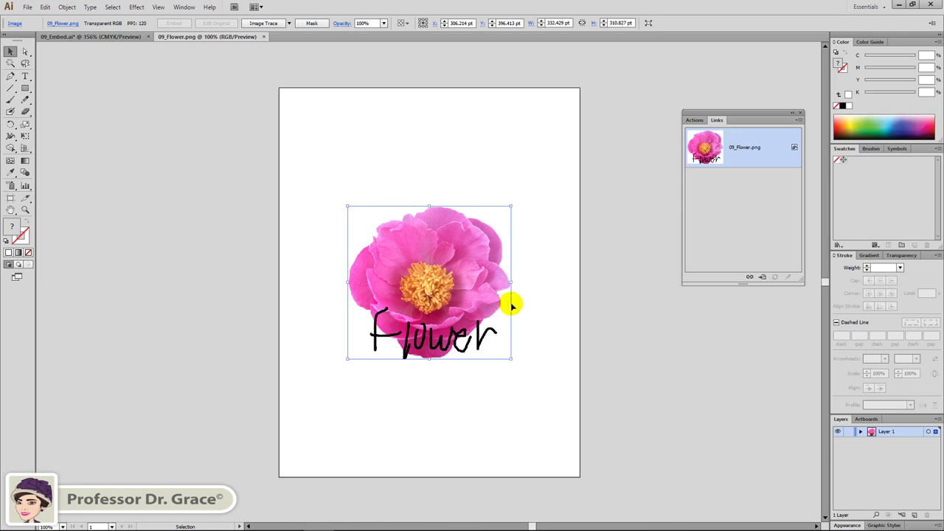
left_click(558, 314)
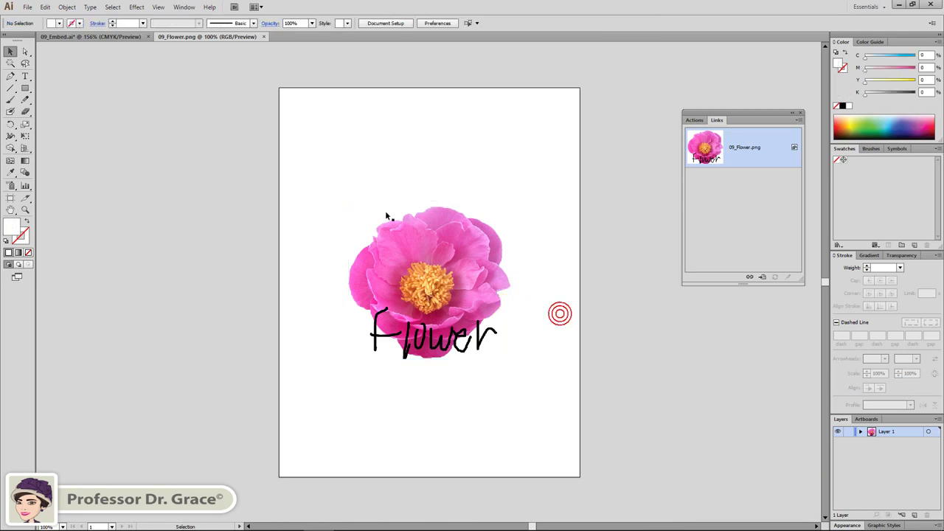
Step: Paste the flower into 09_Embed.ai and drag it down to mid-page
left_click(103, 37)
key("ctrl+v")
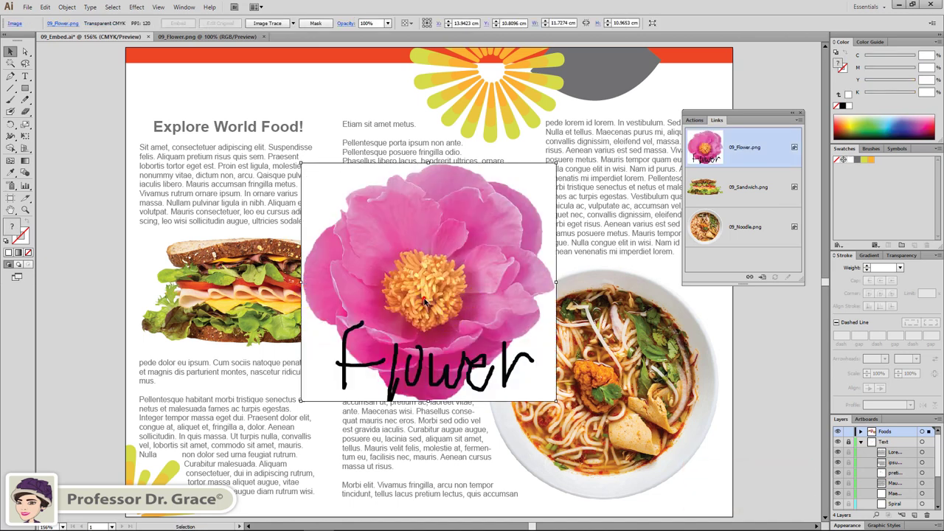
left_click_drag(424, 301, 422, 385)
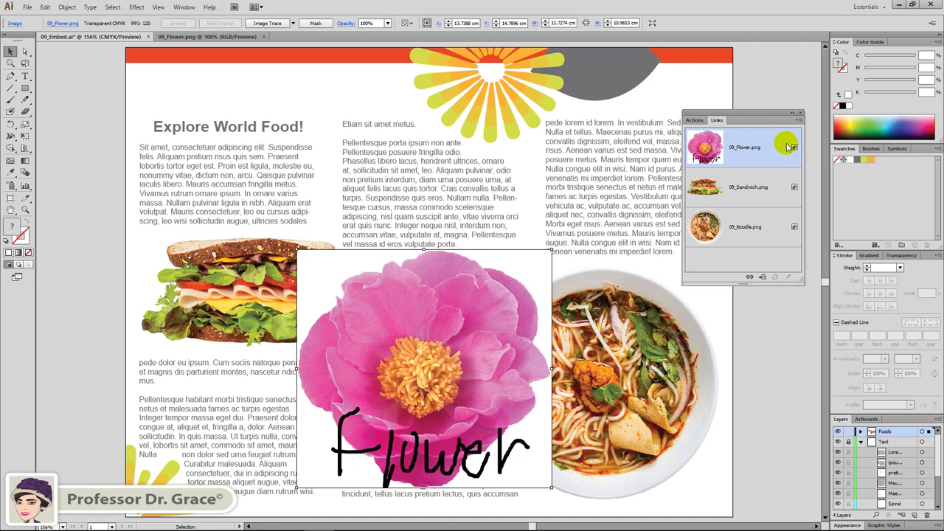
Step: Delete the pasted flower so only 09_Sandwich.png and 09_Noodle.png remain linked
left_click(451, 318)
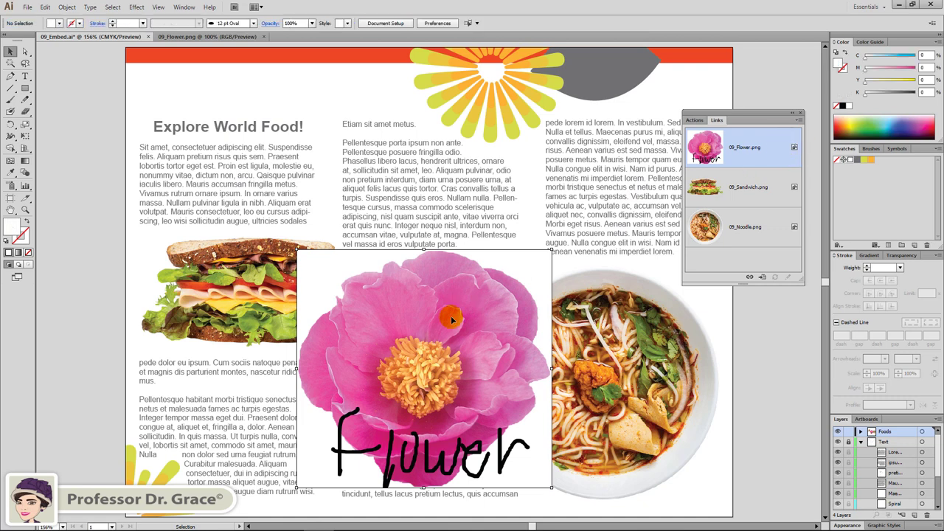
key("Delete")
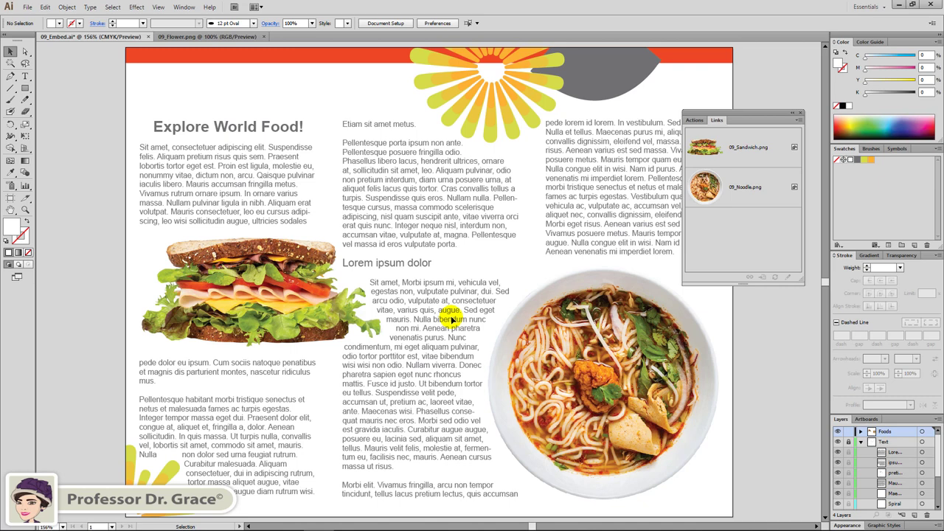